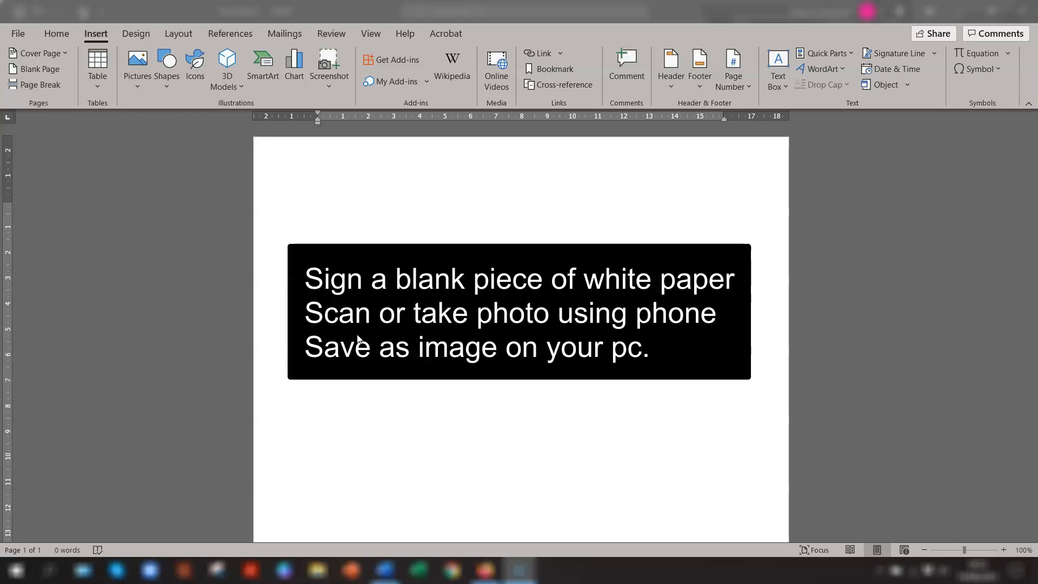
Insert the "Scanned signature" picture stored on this device at the start of the blank document.
click(366, 242)
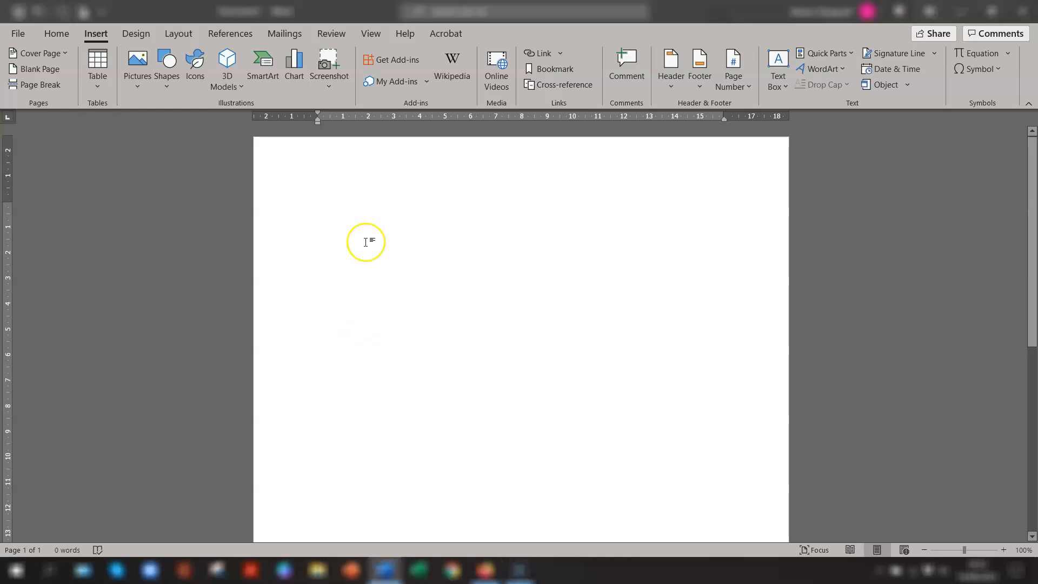
click(352, 249)
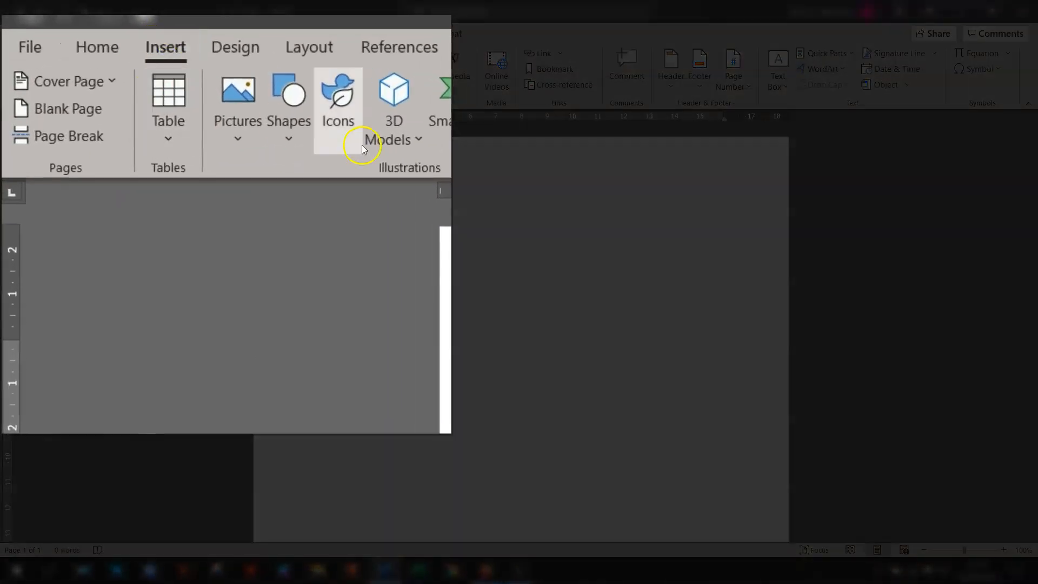
click(236, 107)
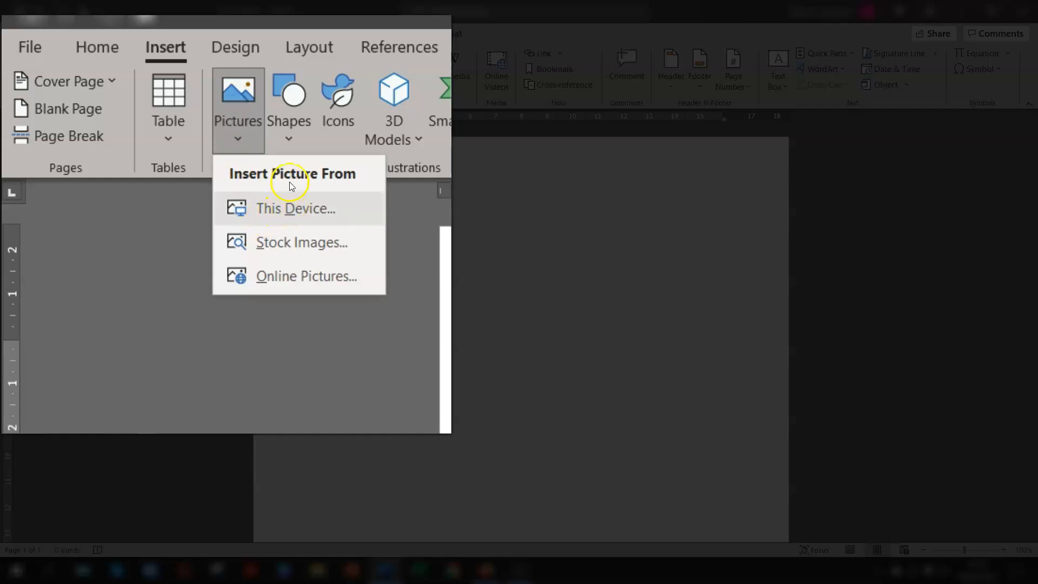
click(283, 214)
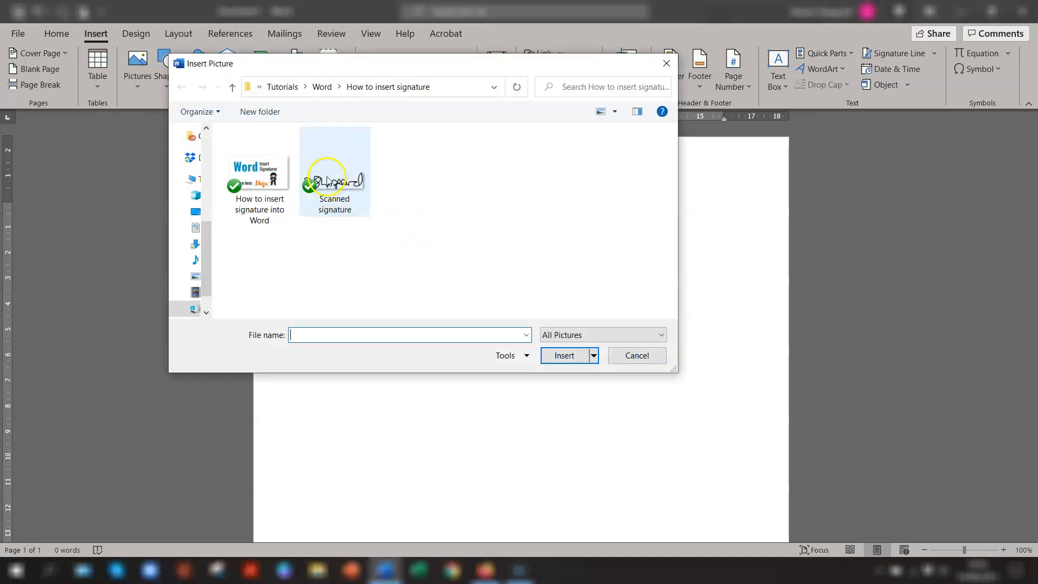
click(342, 192)
click(567, 356)
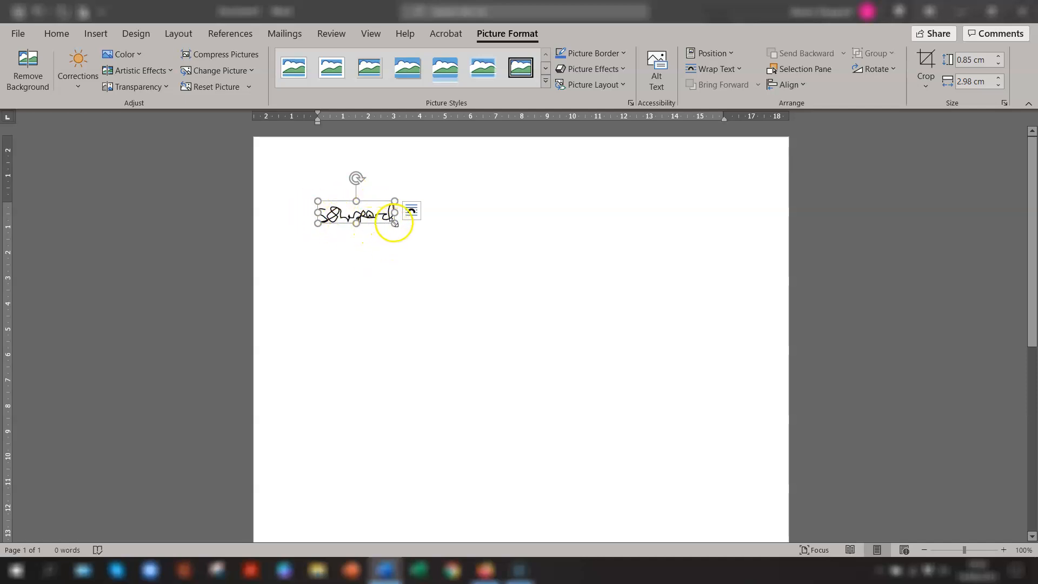
mouse_move(397, 223)
mouse_down()
mouse_move(502, 258)
mouse_move(383, 221)
mouse_move(395, 222)
mouse_up()
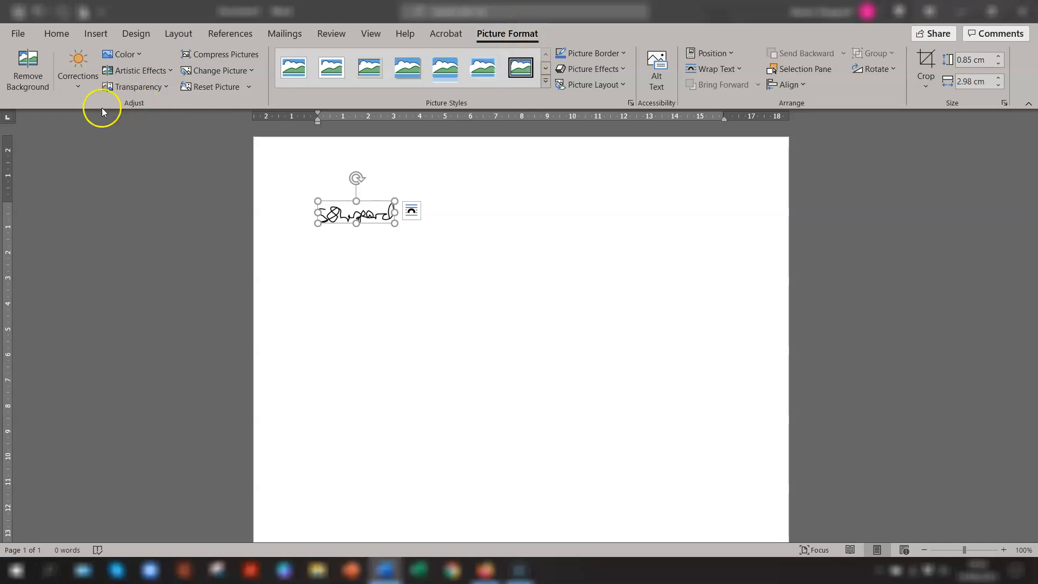
Recolor the inserted signature picture with the blue variation.
click(132, 57)
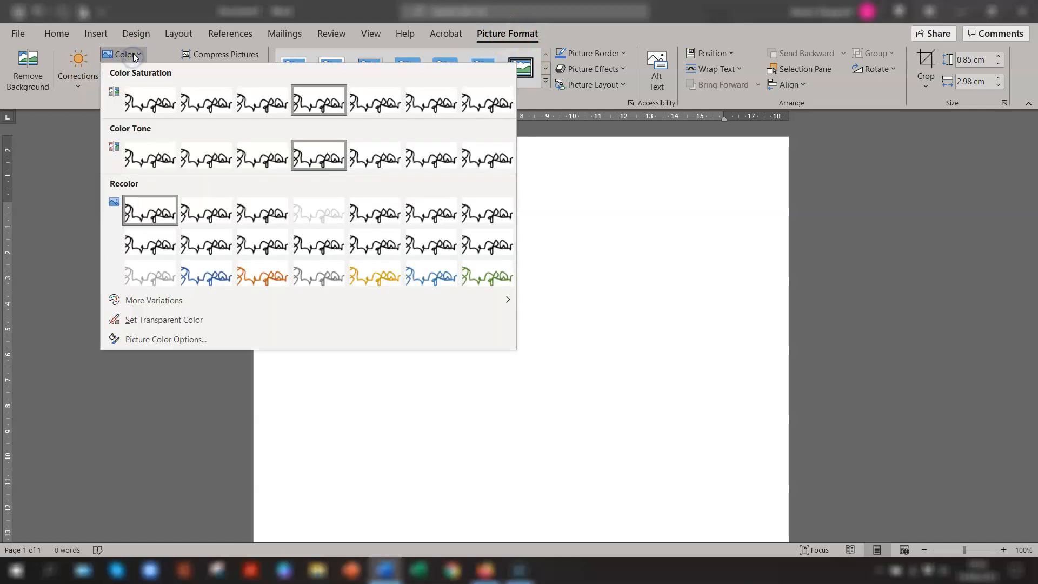
click(213, 277)
click(404, 289)
click(371, 215)
Resize the signature picture proportionally to about 4 cm wide.
mouse_move(395, 223)
mouse_down()
mouse_move(469, 245)
mouse_move(426, 245)
mouse_up()
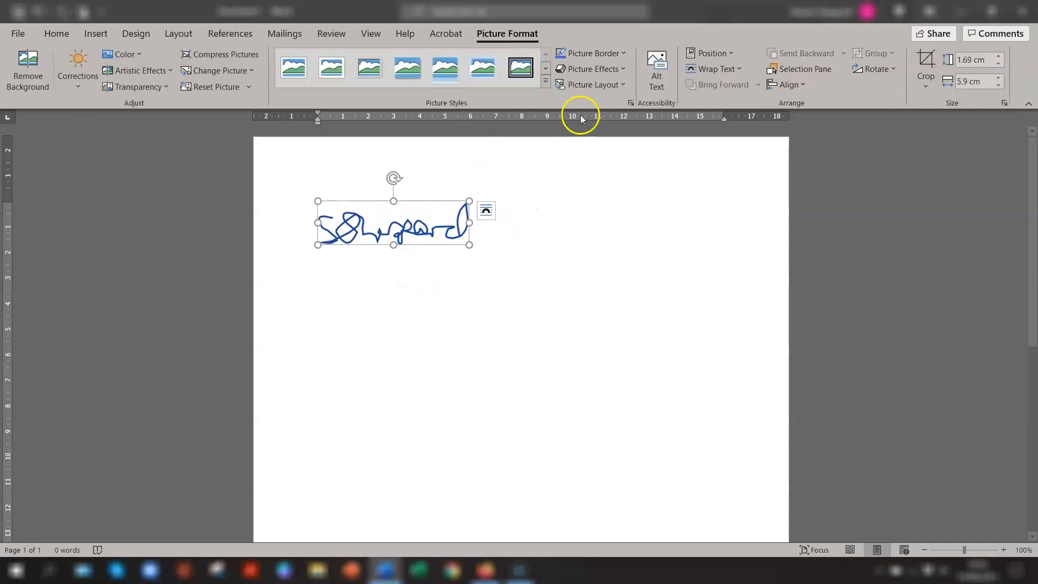
click(623, 69)
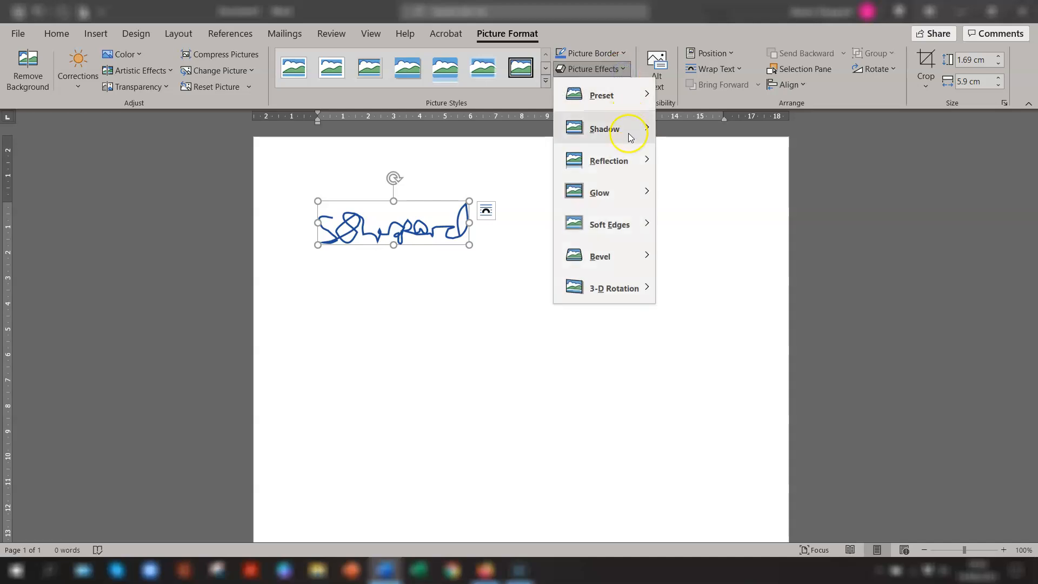
click(606, 41)
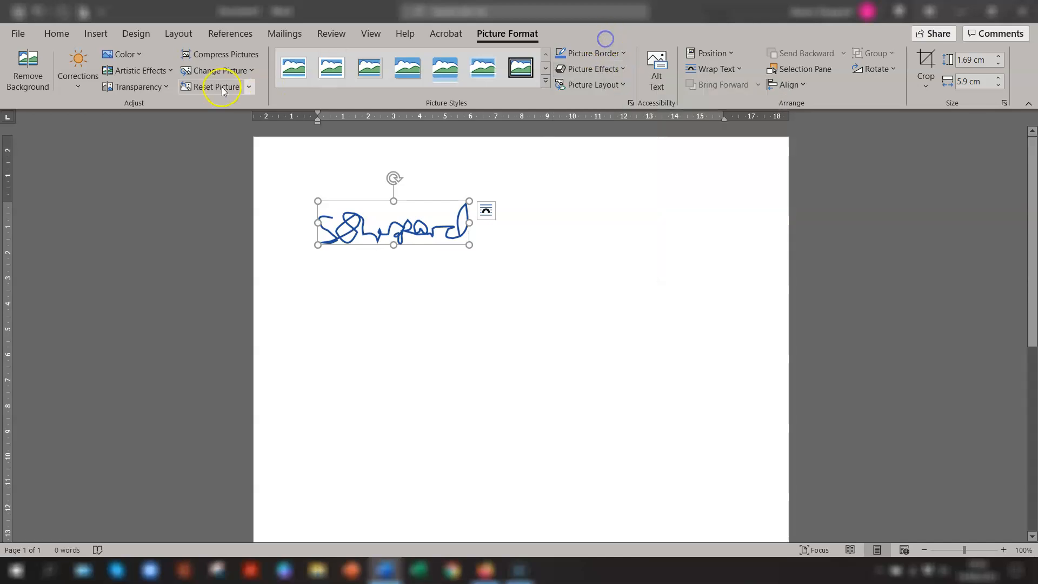
drag(468, 244, 419, 216)
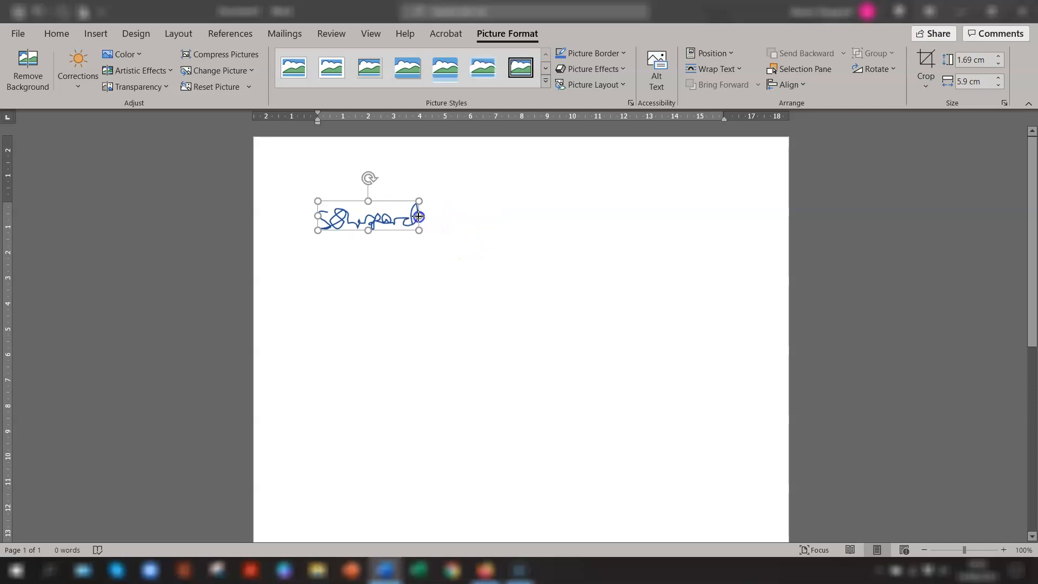
click(432, 258)
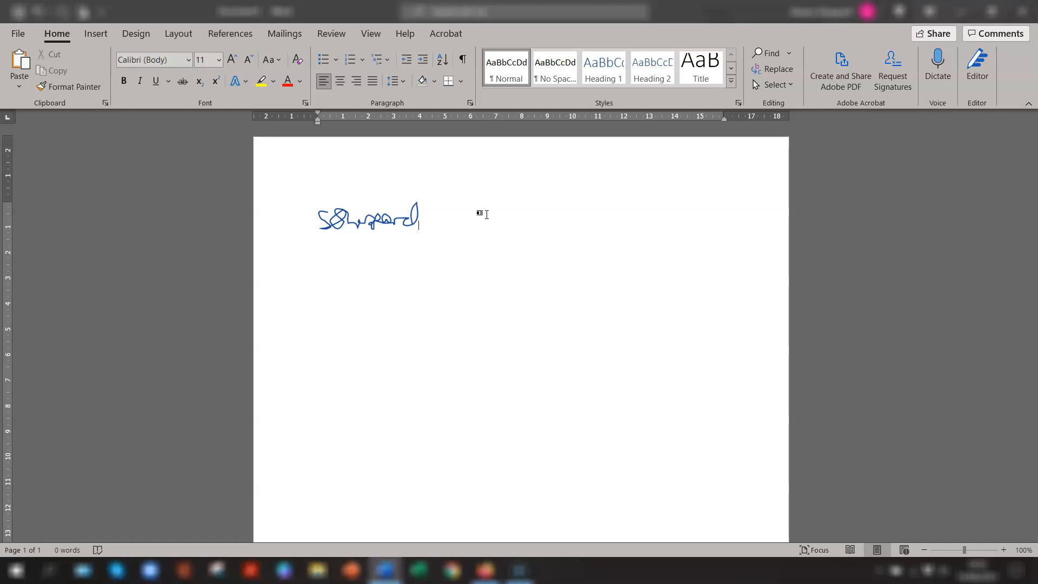
Add the signer's full name with the title "Owner" below the signature picture, and the business name on the following line.
click(389, 248)
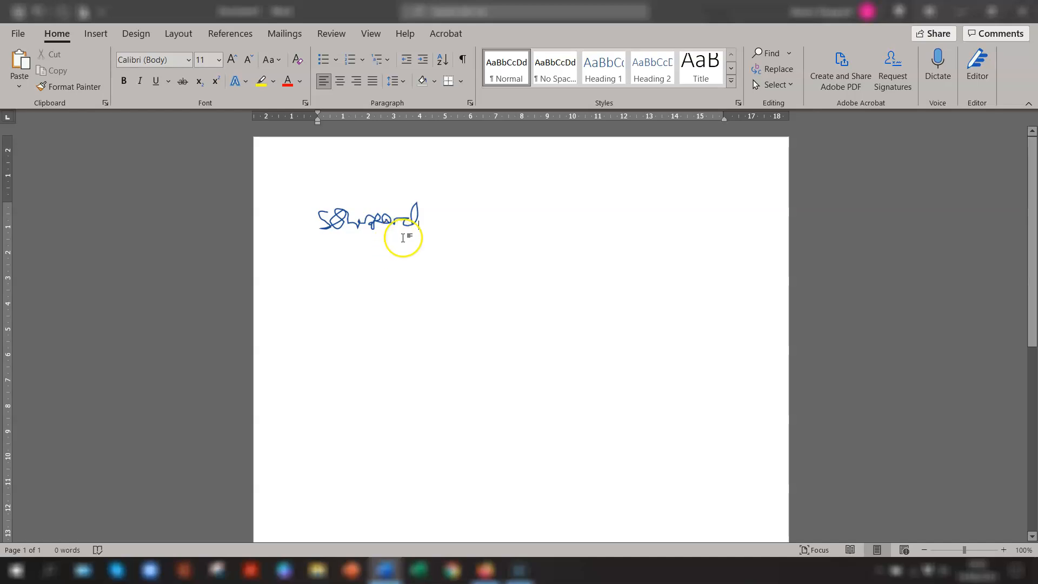
click(445, 224)
key(Return)
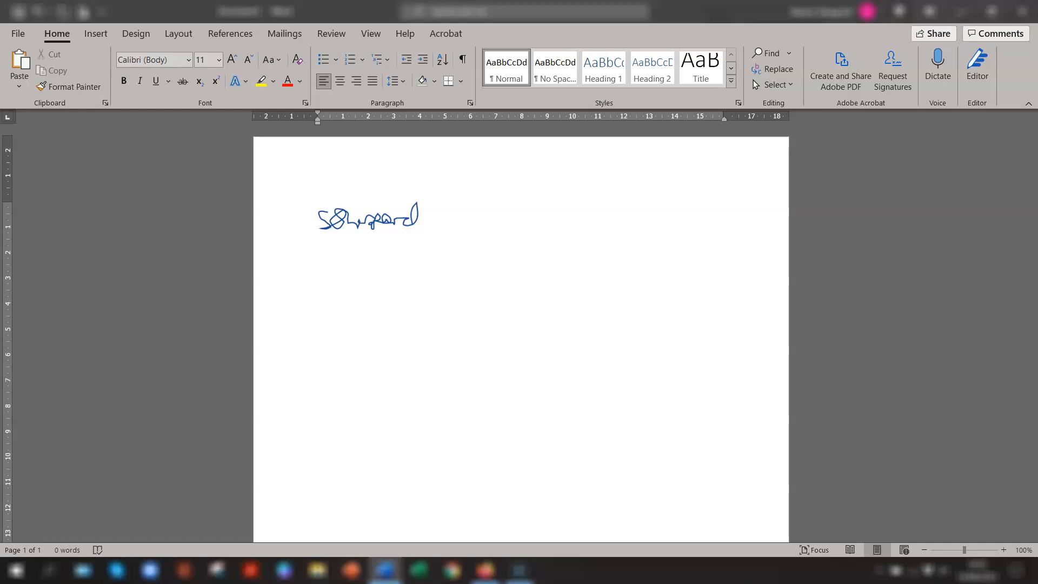
text(Sharon Sheppard, Owner Sharon’s Tutorials)
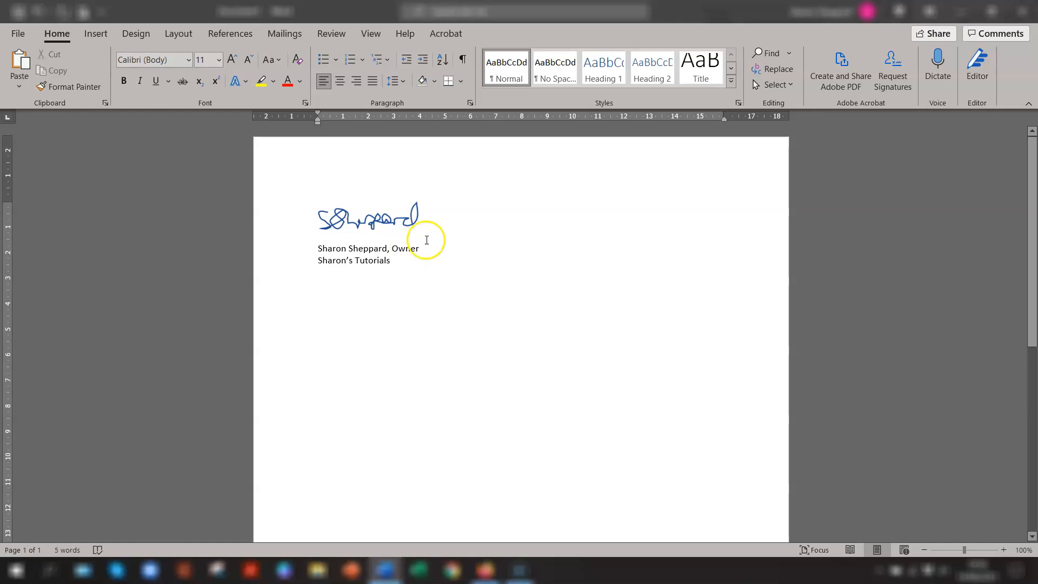
Save the signature picture and its text lines as an AutoText entry, named with the signer's first name plus "signature".
drag(395, 260, 336, 252)
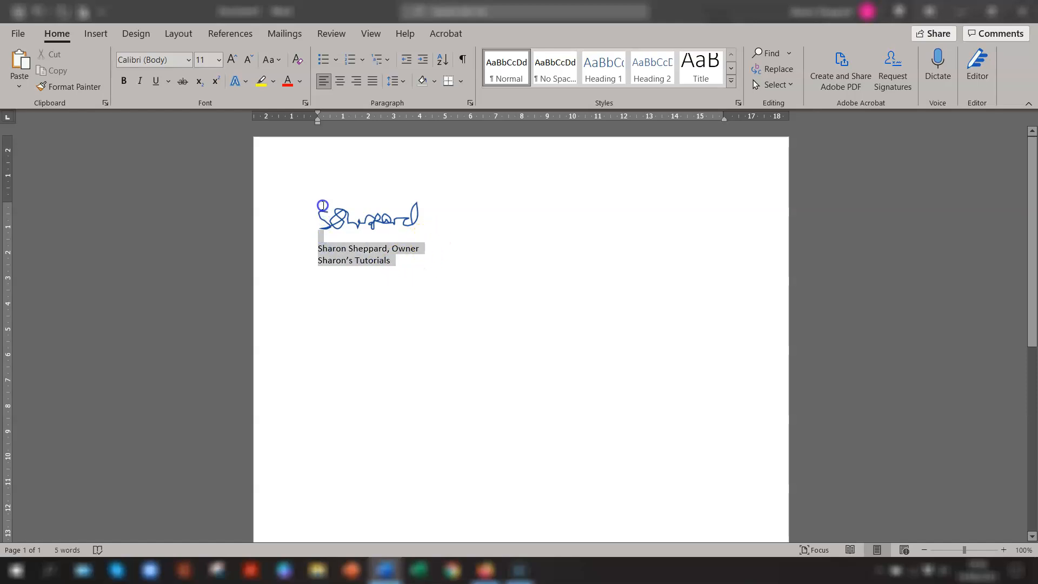
shift+click(323, 205)
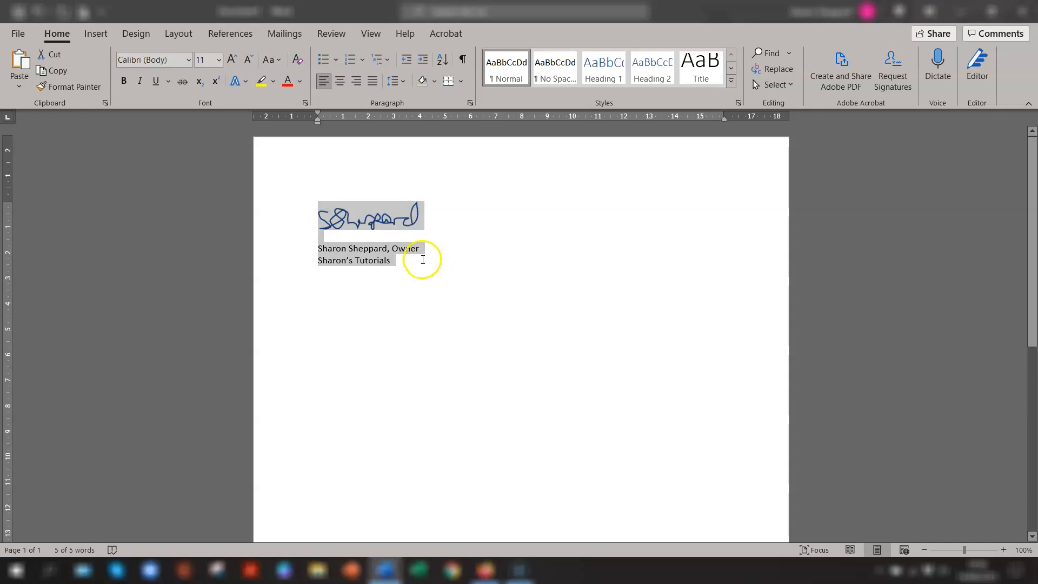
click(95, 33)
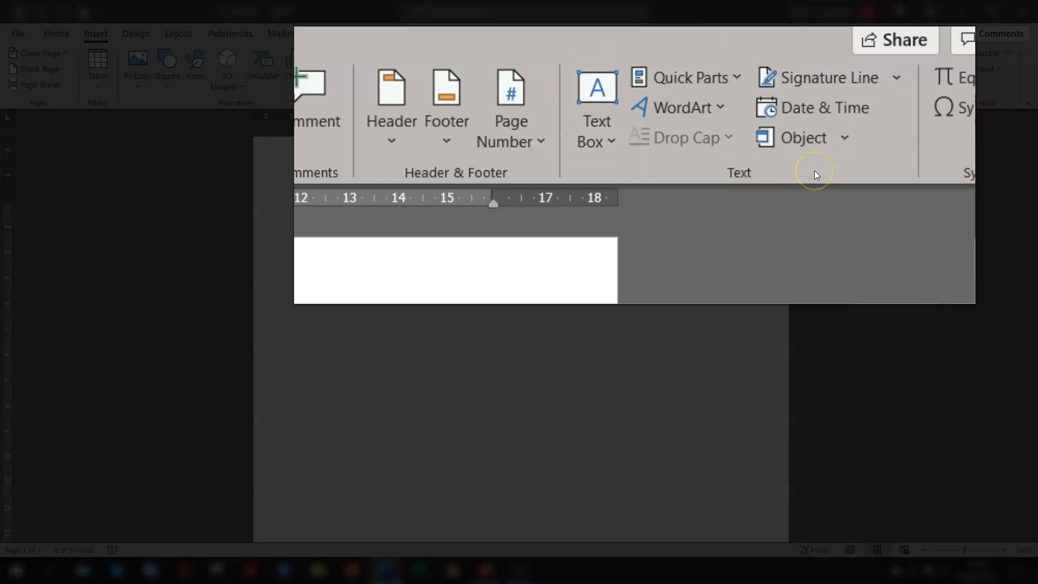
click(739, 79)
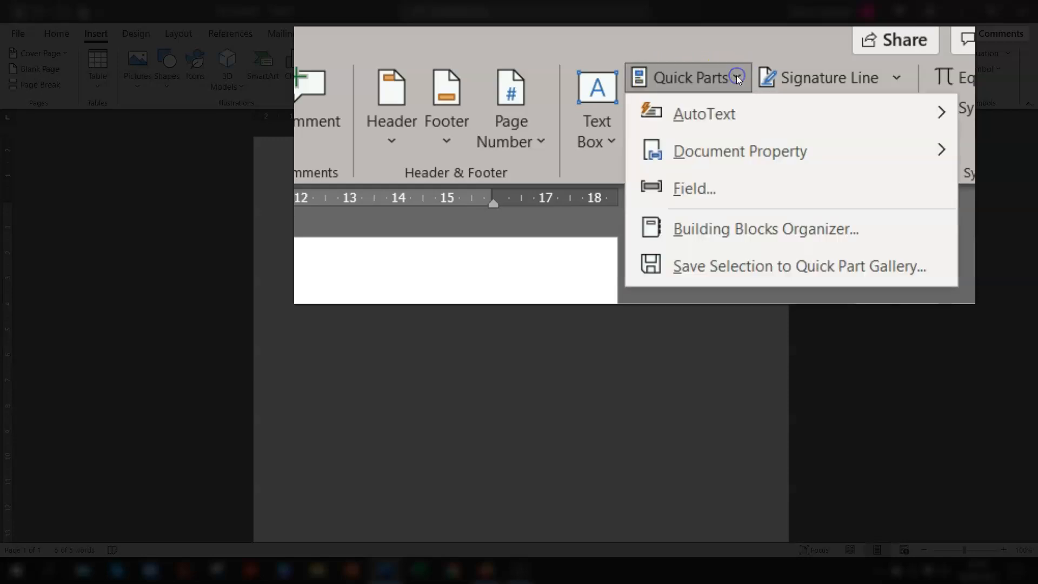
mouse_move(720, 114)
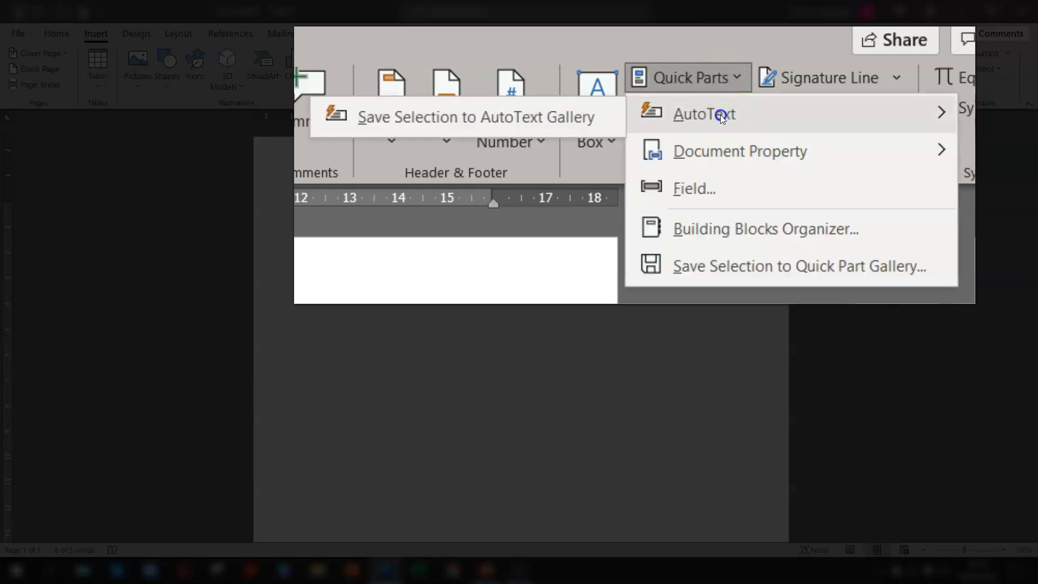
click(469, 116)
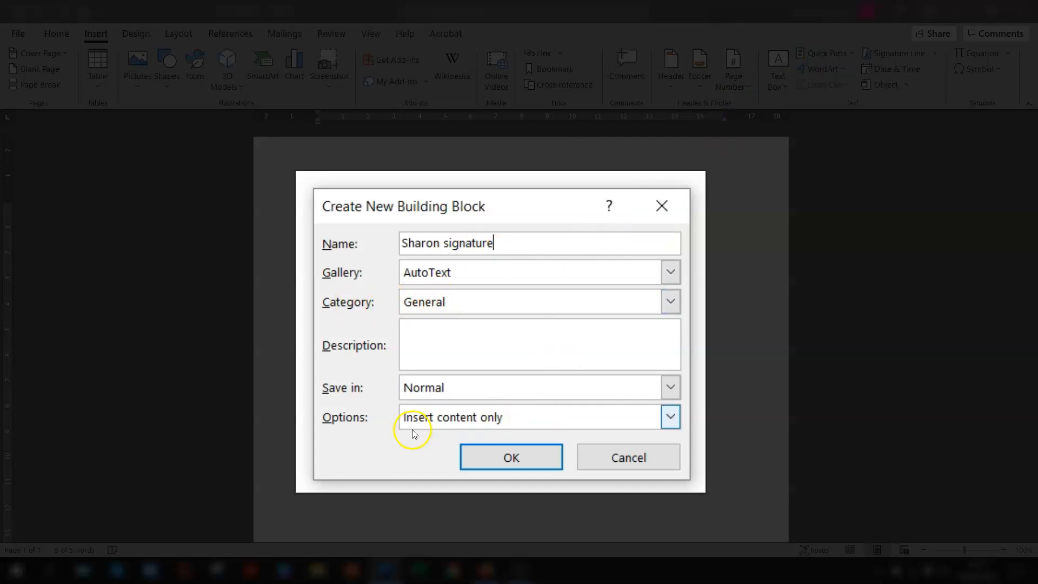
click(510, 458)
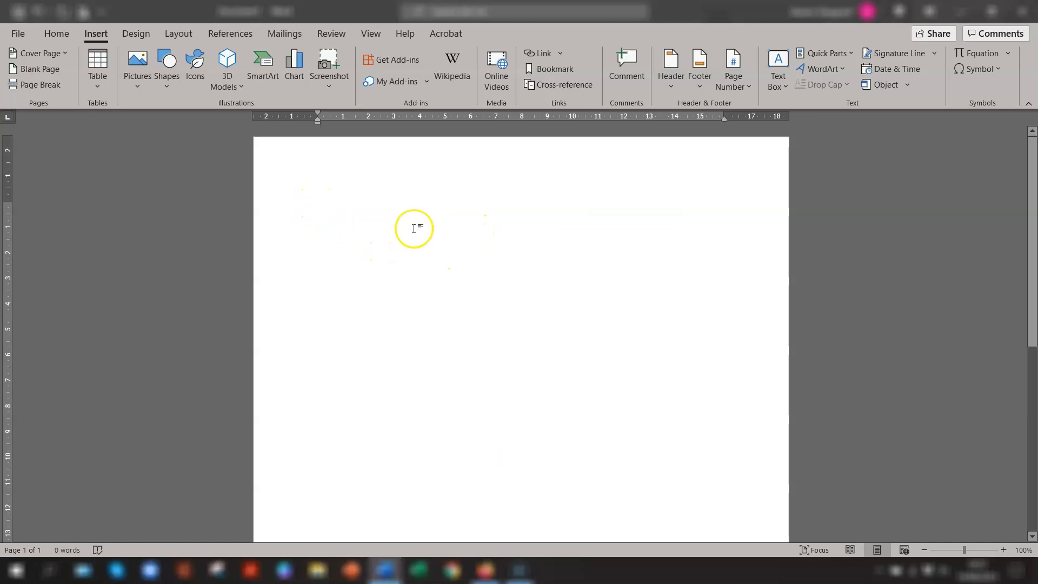
Insert the saved signature AutoText entry into the blank document.
click(96, 36)
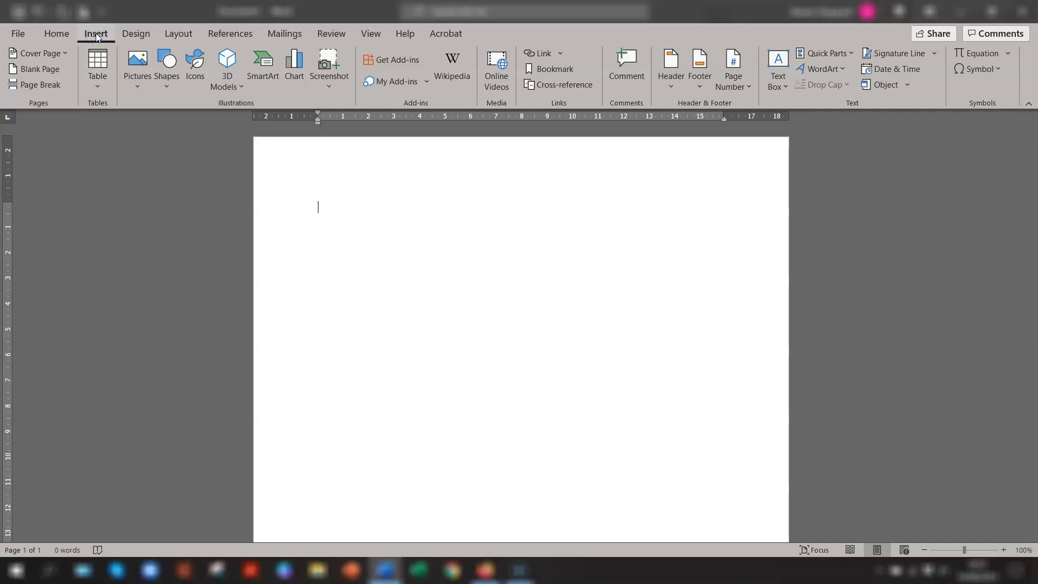
click(845, 54)
mouse_move(841, 70)
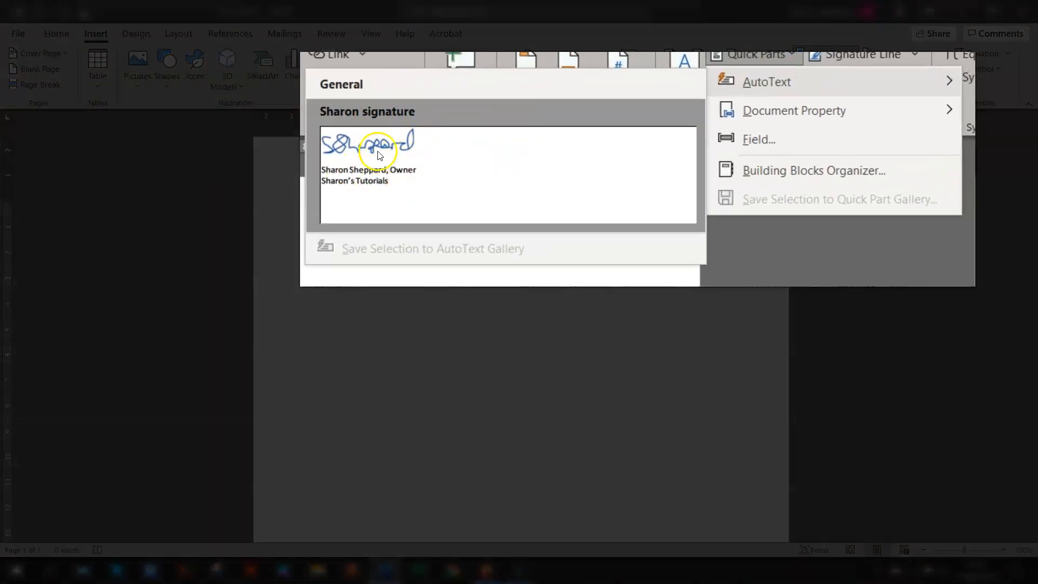
click(408, 163)
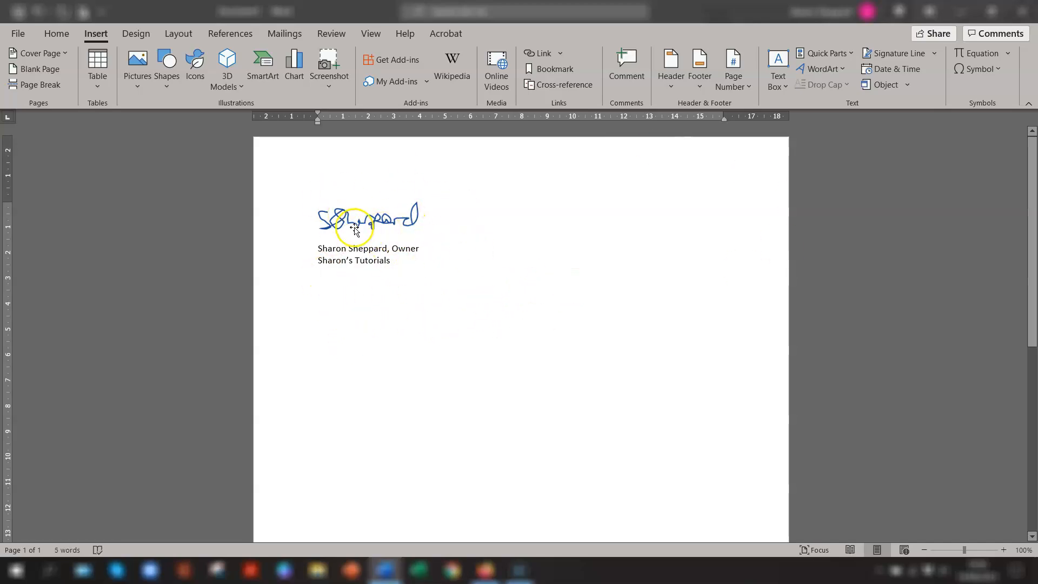
Delete the signature building block in the Building Blocks Organizer and check the AutoText gallery for it.
click(822, 54)
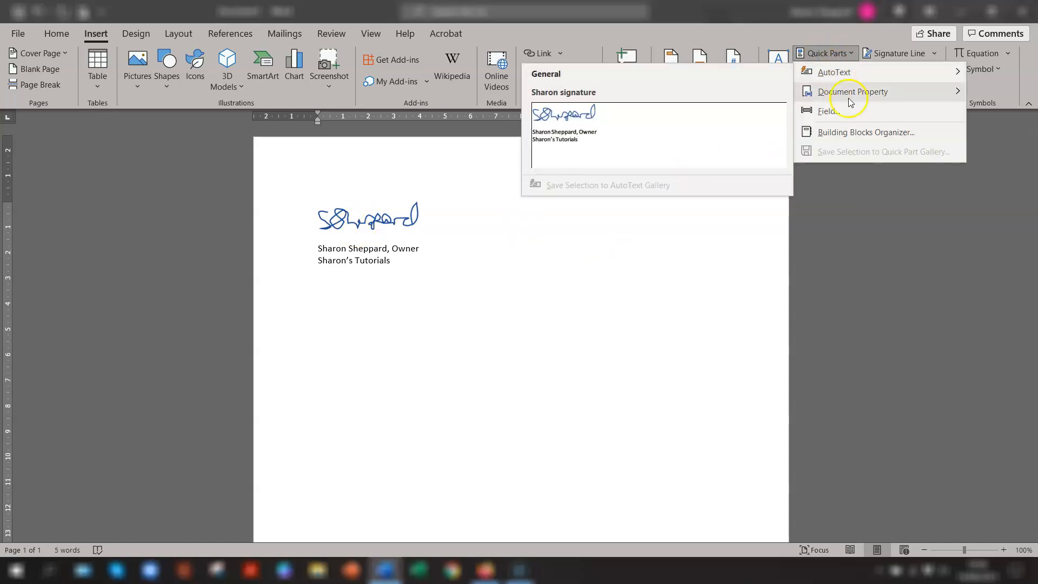
click(865, 133)
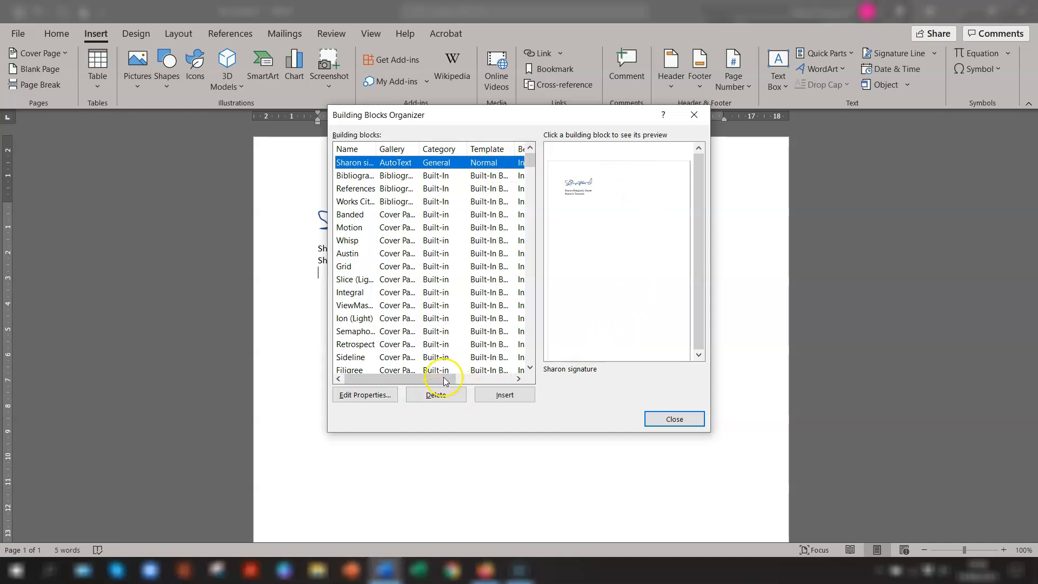
click(430, 396)
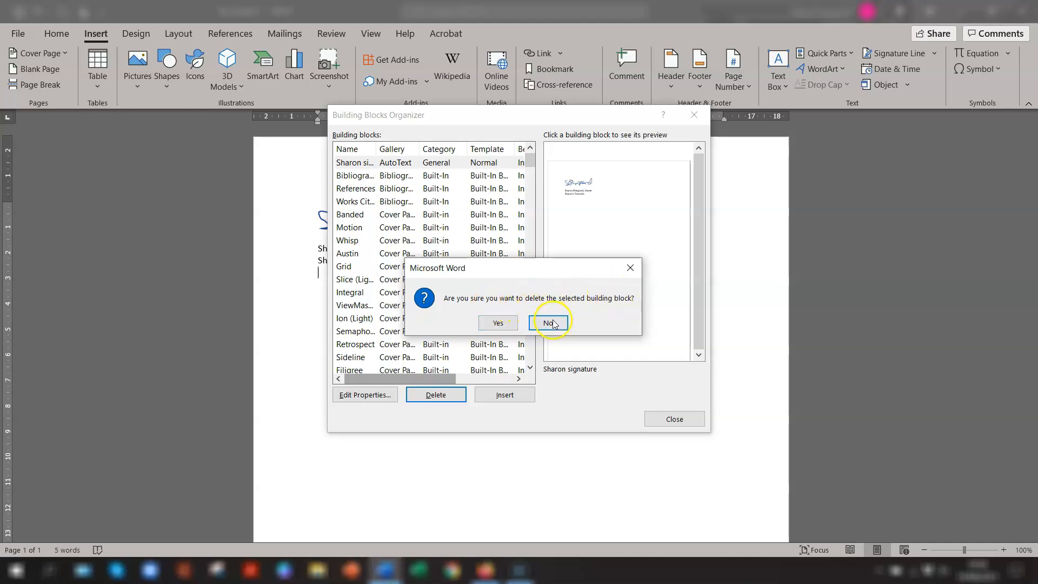
click(498, 323)
click(668, 419)
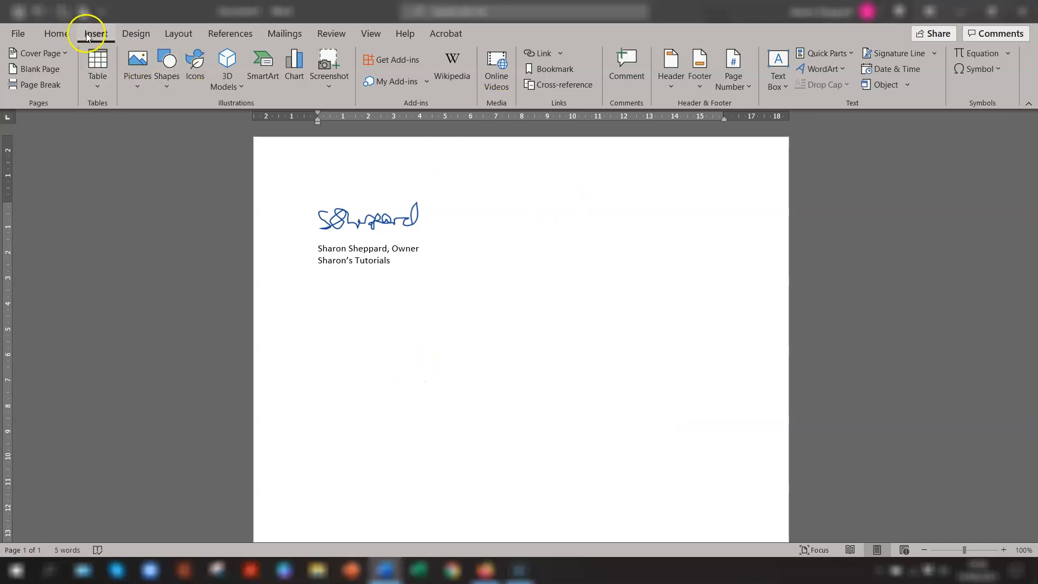
click(824, 53)
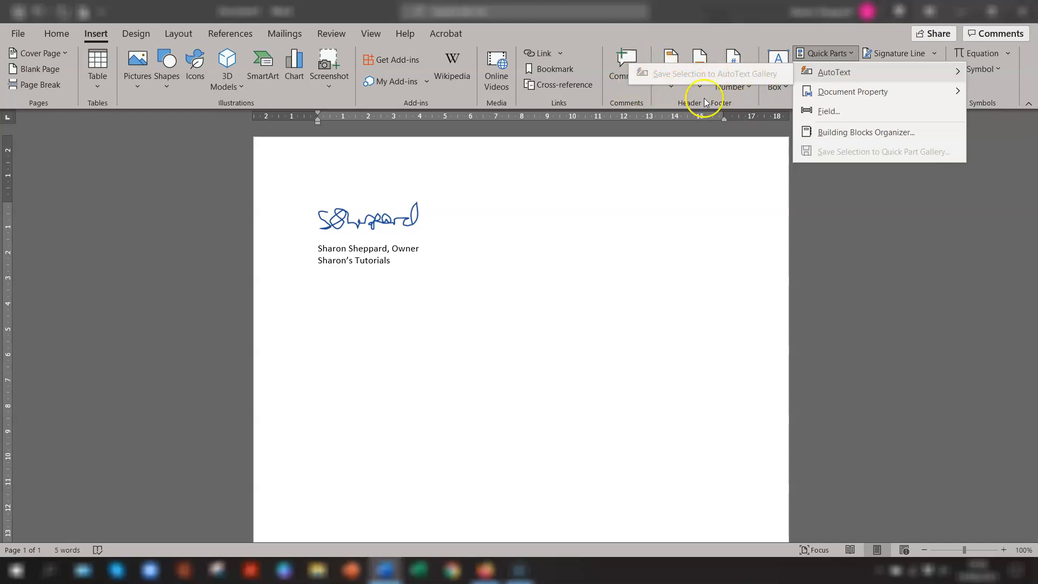
click(575, 278)
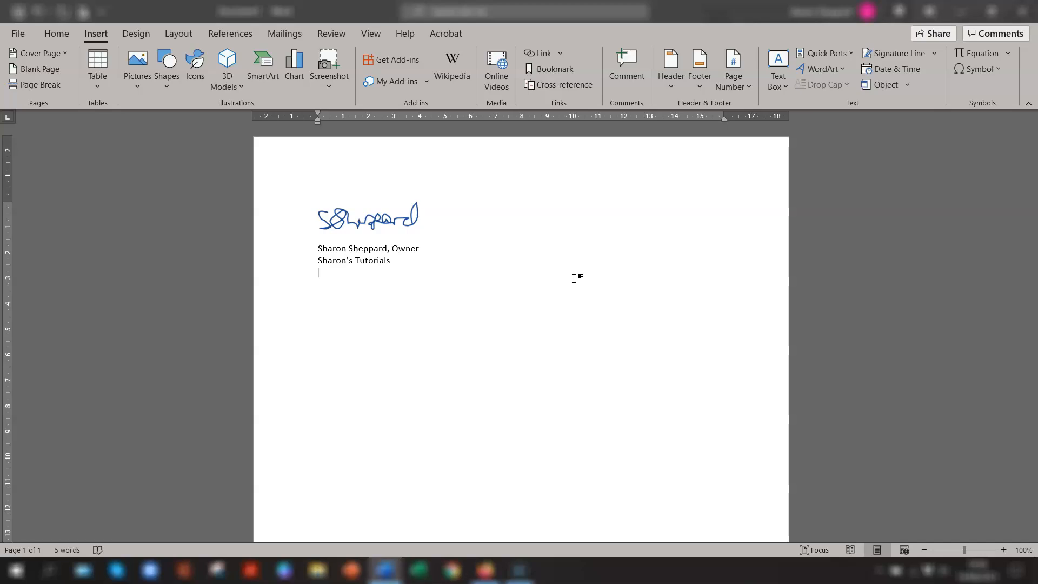
Delete the signature picture and the text lines below it from the document.
mouse_move(390, 261)
mouse_down()
mouse_move(324, 207)
mouse_move(323, 170)
mouse_up()
key(Delete)
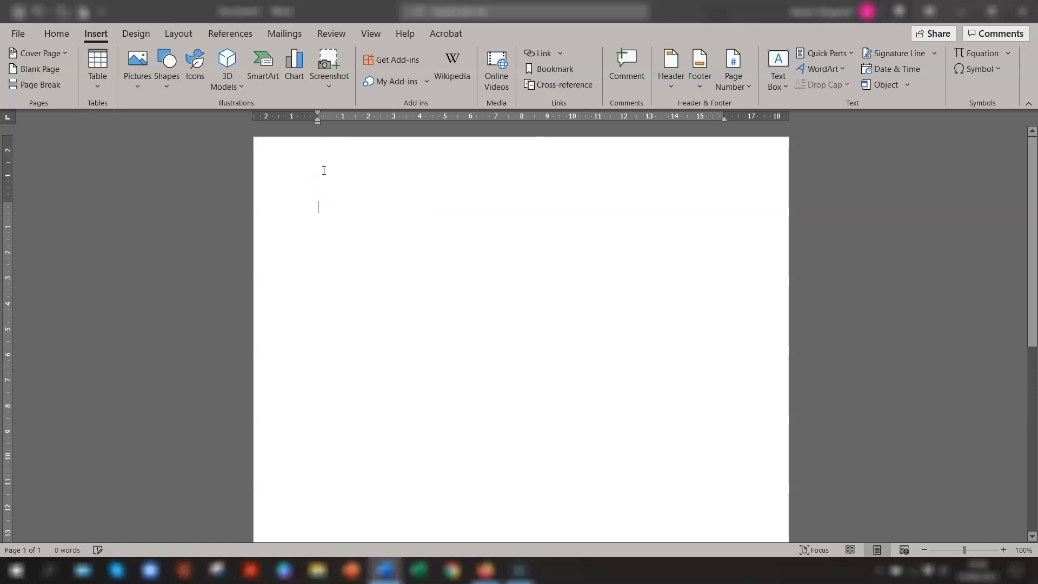
click(323, 207)
Try out a signature line with the suggested signer's full name and the title Owner, and undo its insertion.
click(93, 36)
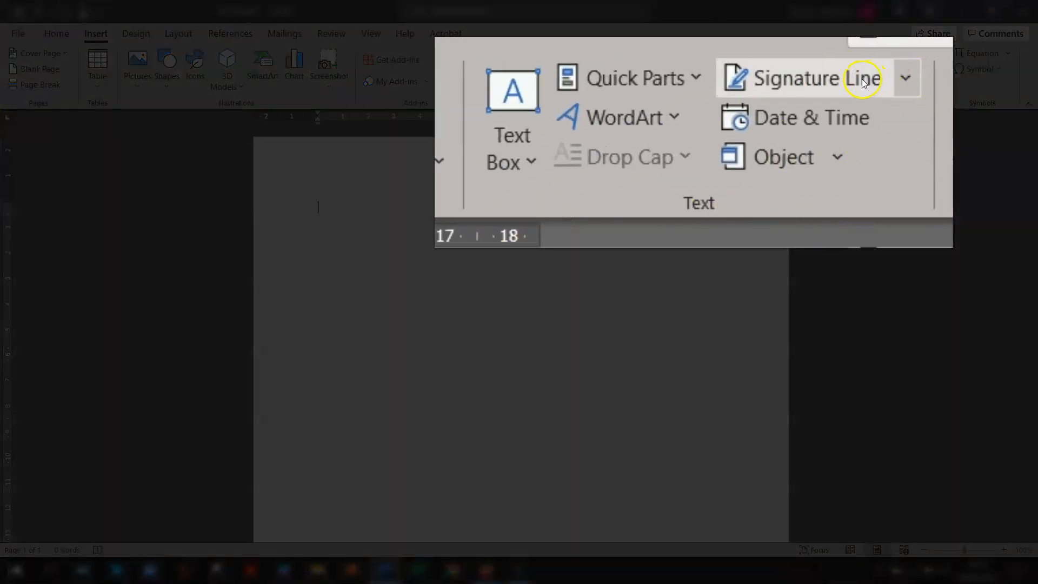
click(917, 54)
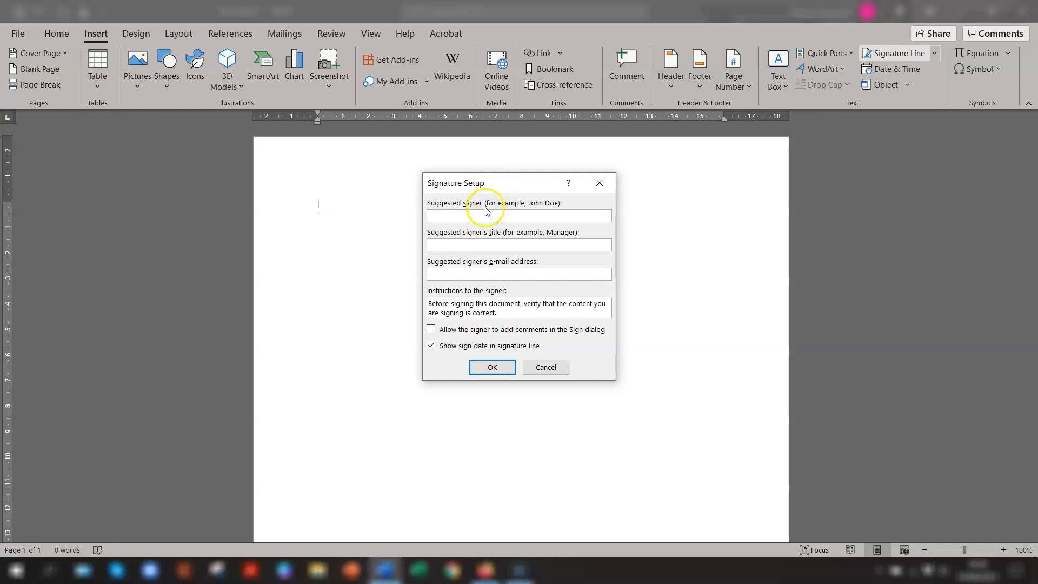
text(Sharon Sheppard)
key(Tab)
text(Owner)
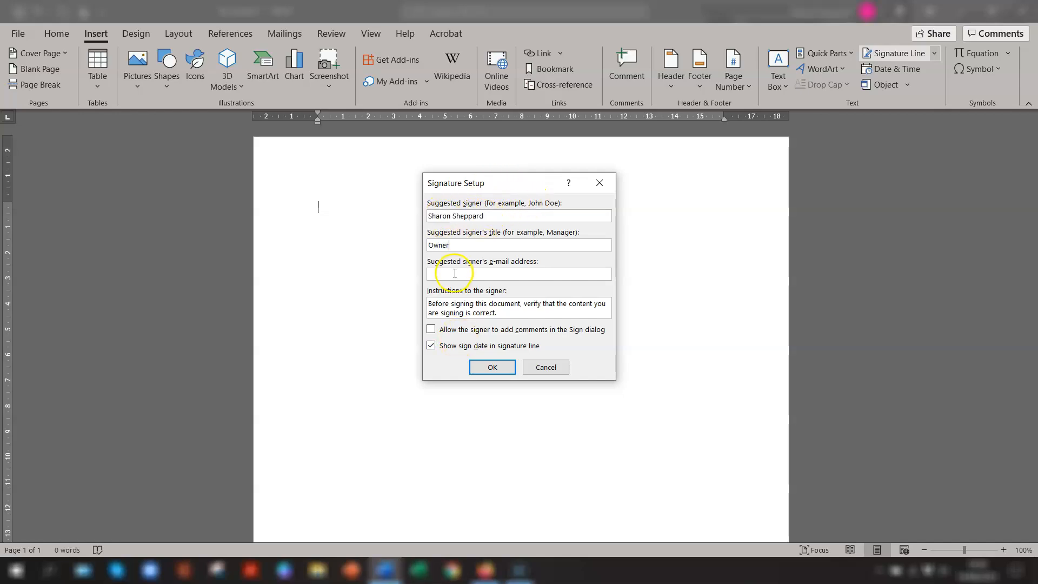
click(493, 368)
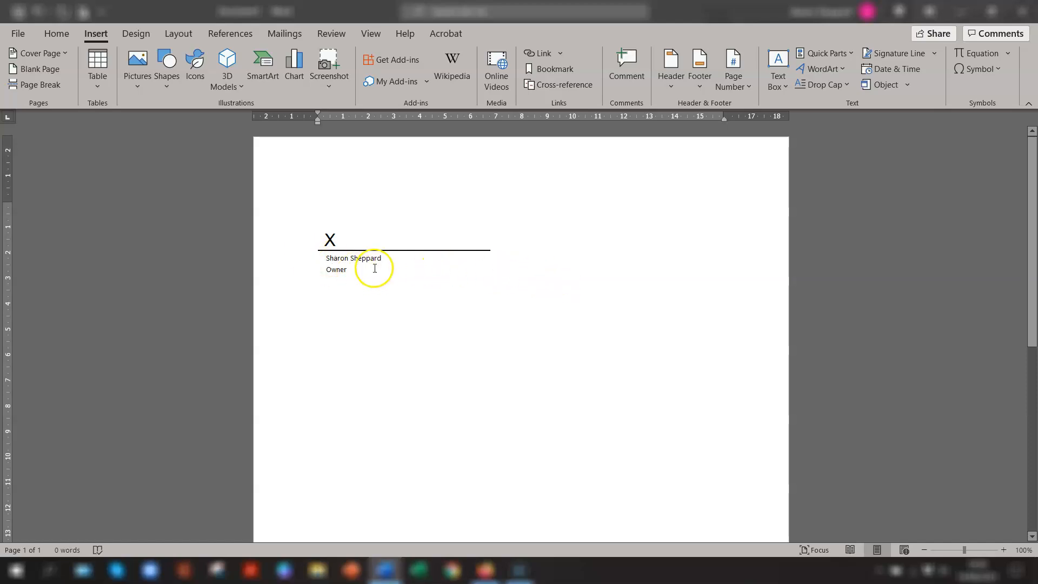
key(ctrl+z)
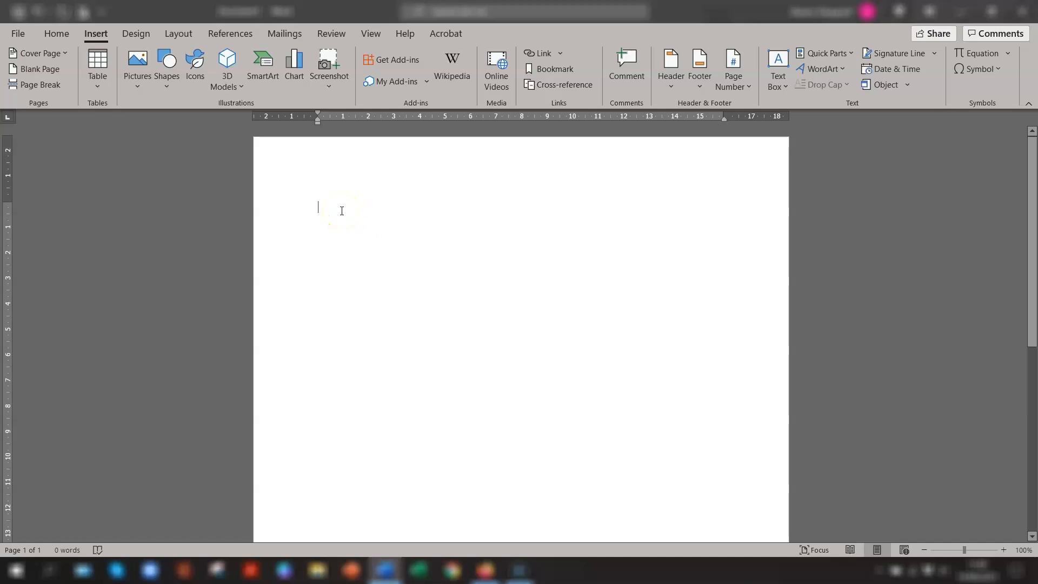
Draw a handwritten signature near the top of the page with the Scribble line shape, about 4.2 cm wide and 1.3 cm high.
click(94, 35)
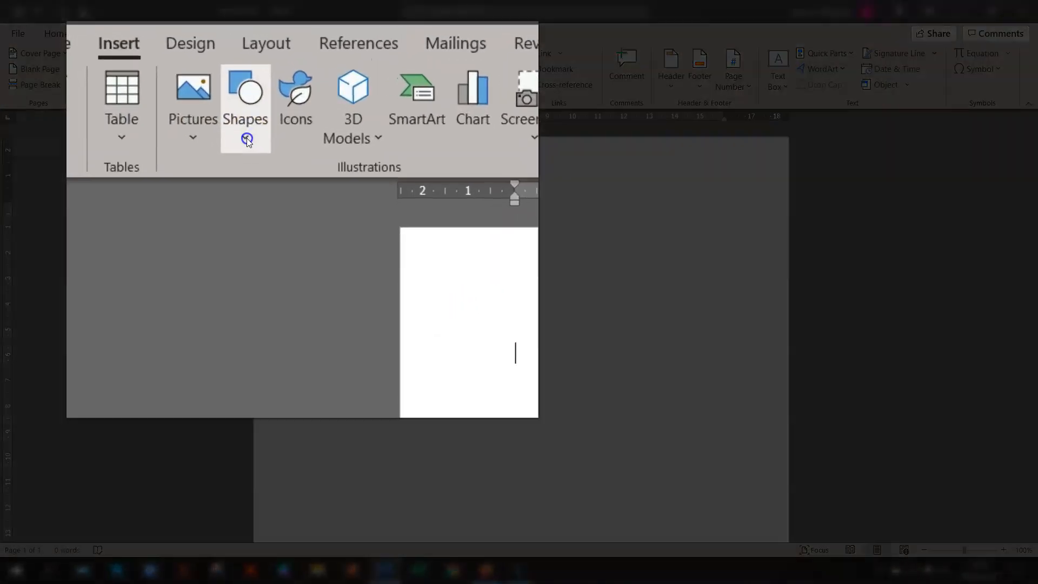
click(165, 89)
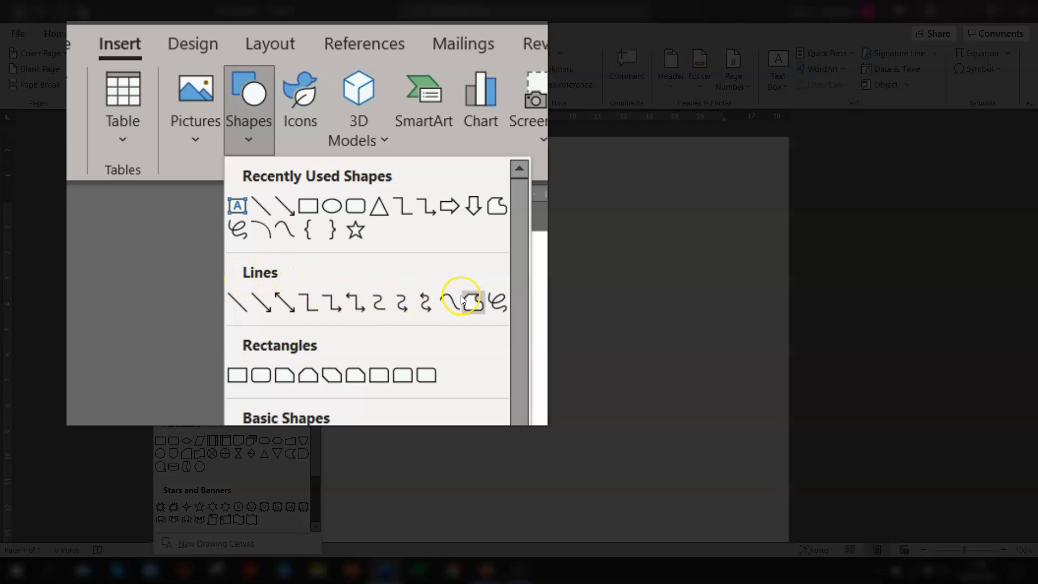
click(496, 308)
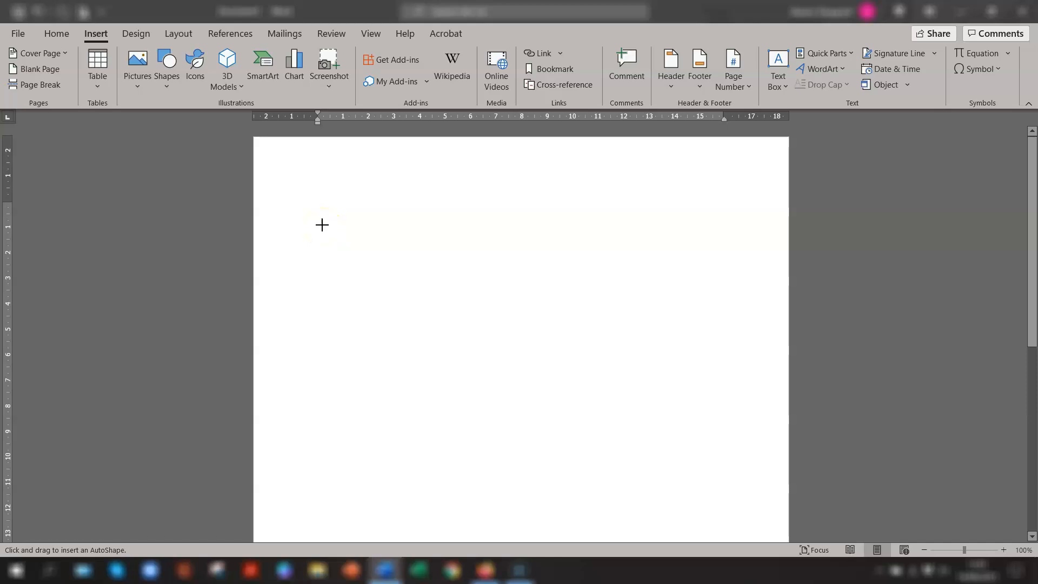
click(323, 225)
mouse_move(323, 225)
mouse_down()
mouse_move(308, 222)
mouse_move(308, 233)
mouse_move(329, 224)
mouse_move(352, 227)
mouse_move(362, 245)
mouse_move(366, 234)
mouse_move(371, 245)
mouse_move(378, 234)
mouse_move(414, 239)
mouse_up()
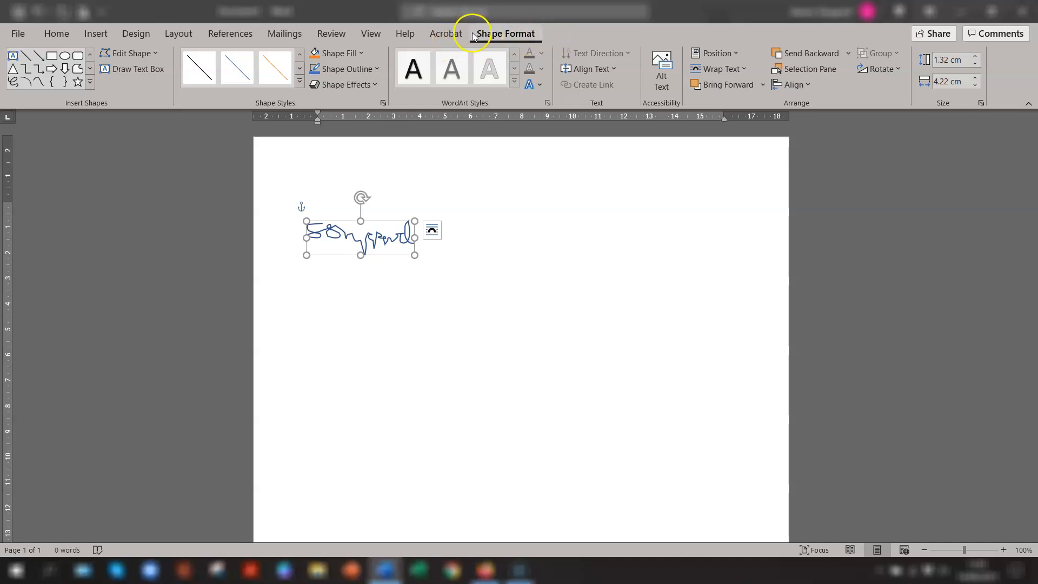
Colour the scribbled signature's outline orange and shrink the shape to about 3.5 cm wide and 0.8 cm high.
click(361, 69)
click(367, 104)
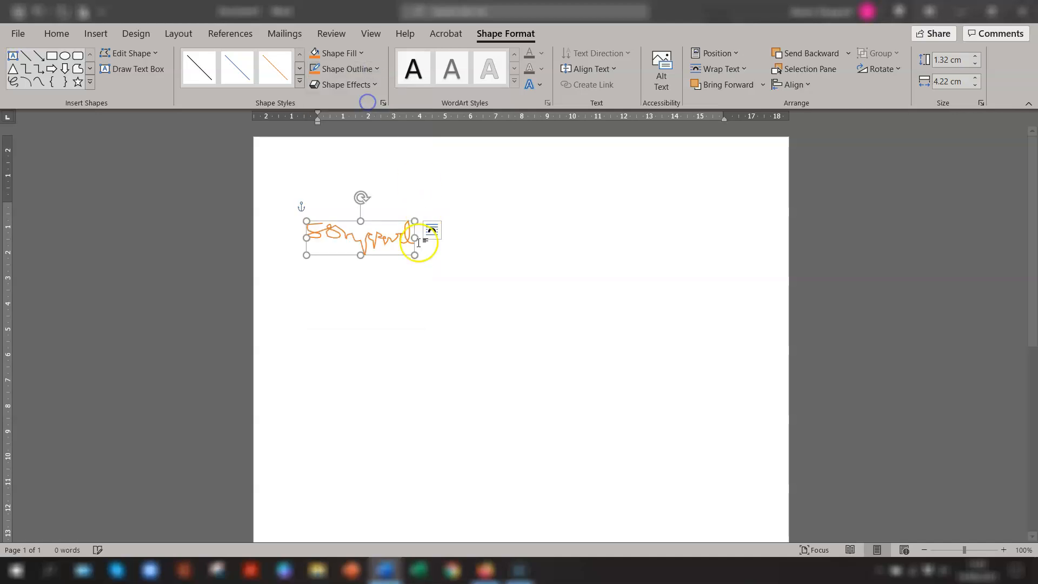
mouse_move(415, 255)
mouse_down()
mouse_move(482, 297)
mouse_move(417, 265)
mouse_move(399, 243)
mouse_up()
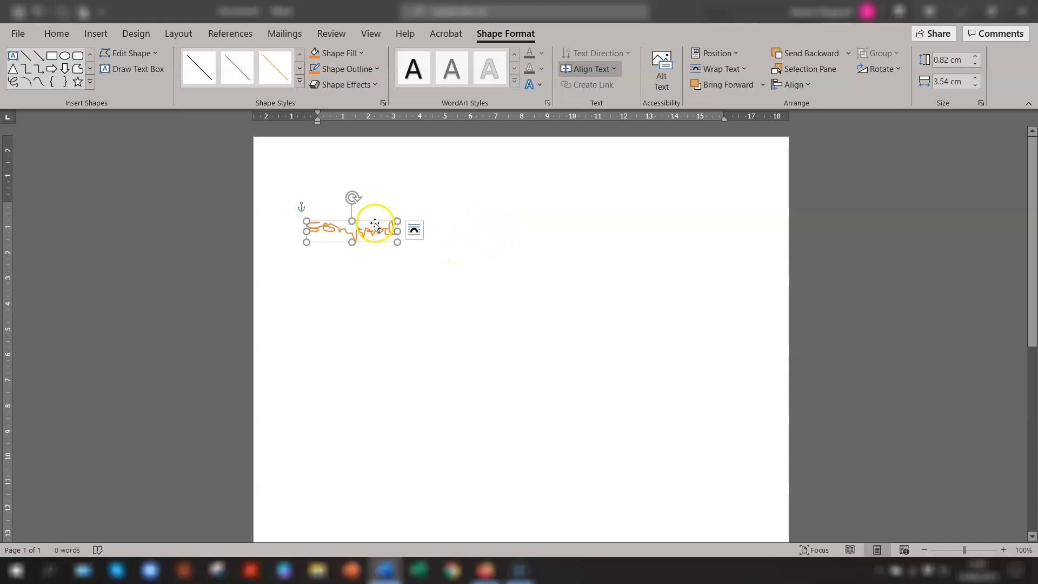
Move the orange signature further down and to the right on the page, and deselect it.
drag(371, 226, 424, 284)
click(463, 285)
click(416, 355)
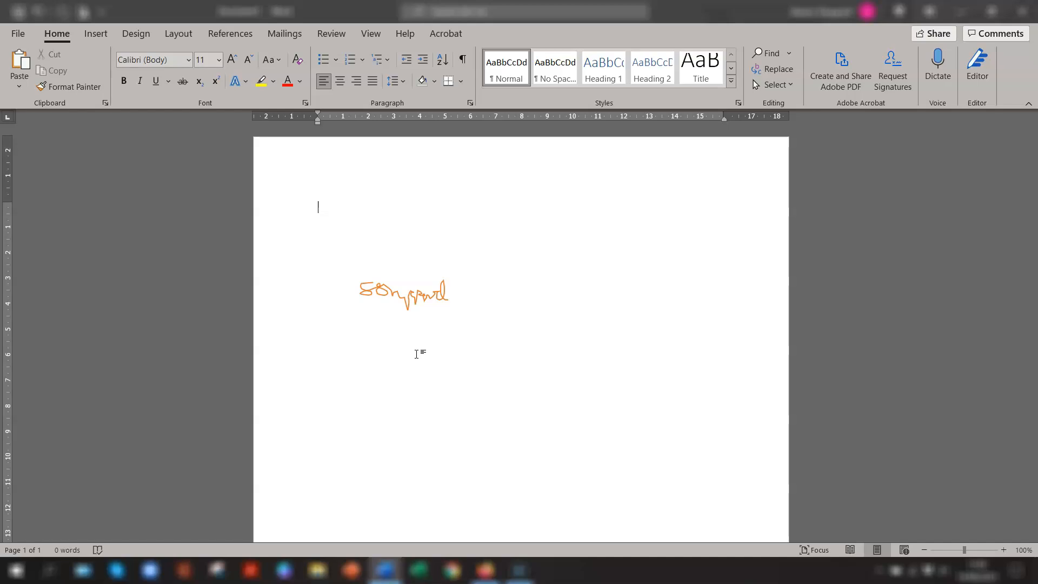
click(431, 376)
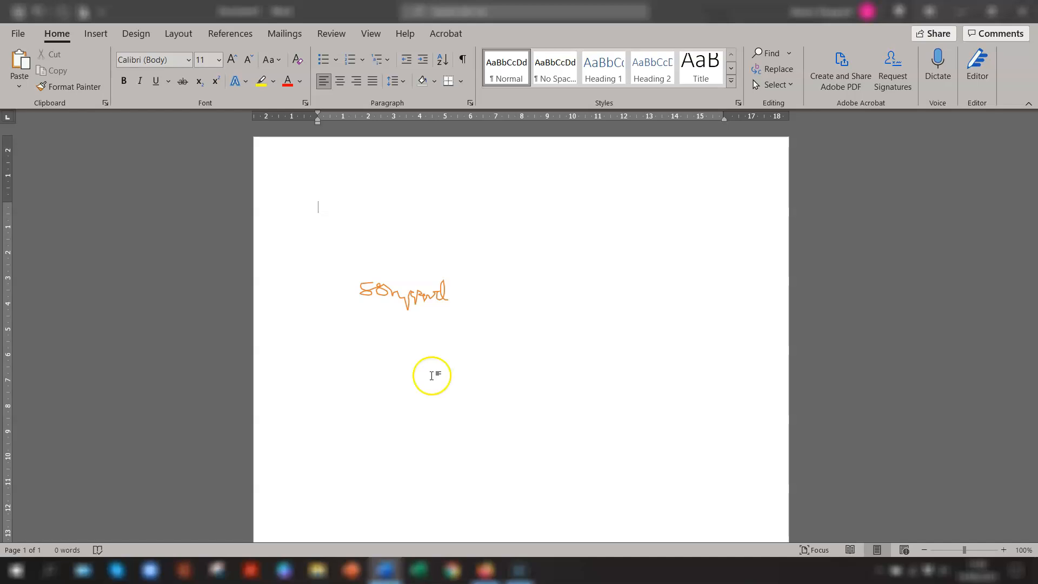